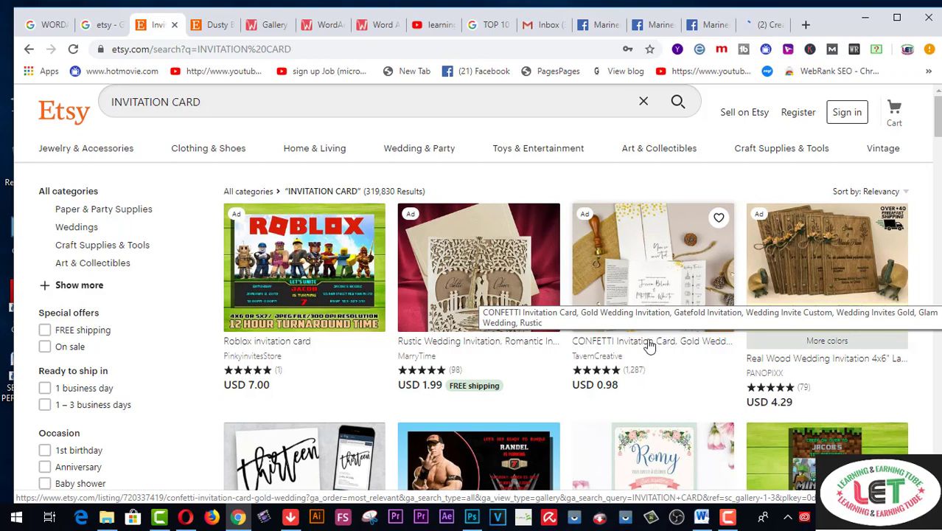
Look through the learning & earning tube YouTube channel's description, links, uploaded videos and playlists
left_click(439, 28)
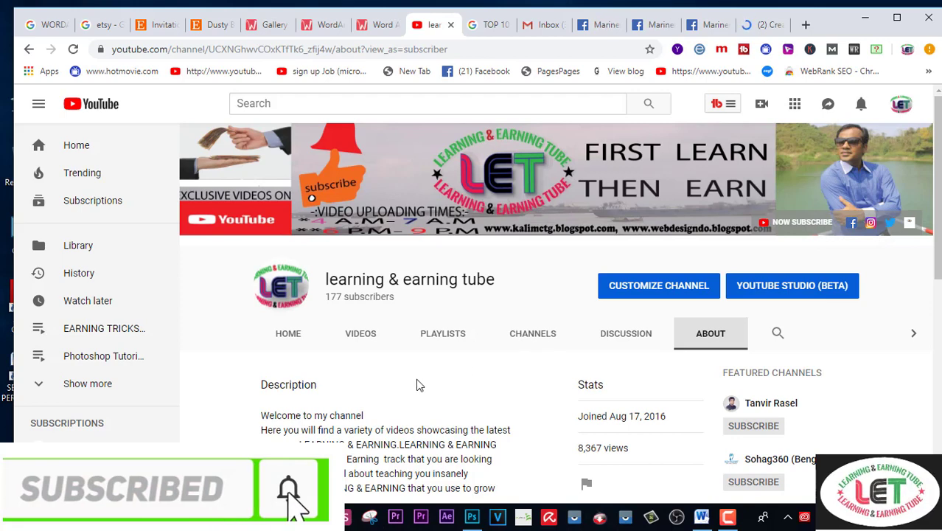
scroll(416, 385, "down", 6)
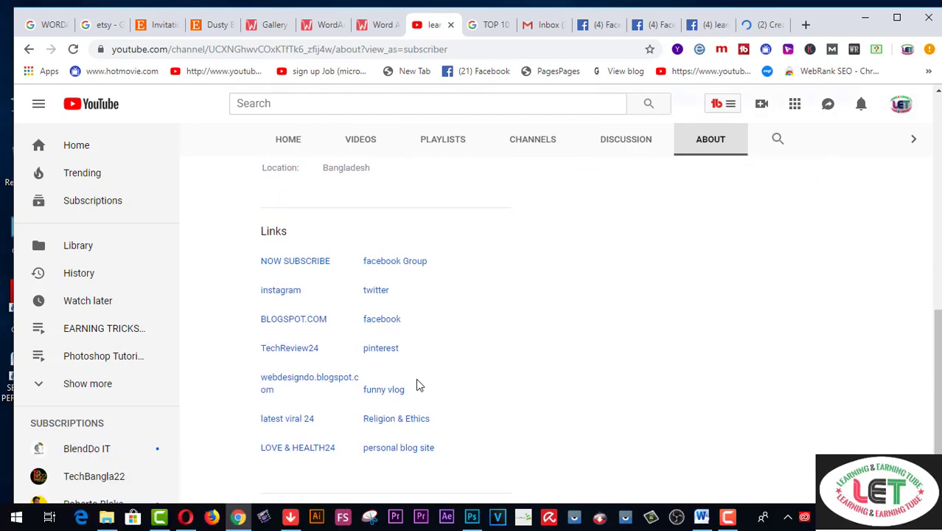
scroll(417, 383, "up", 3)
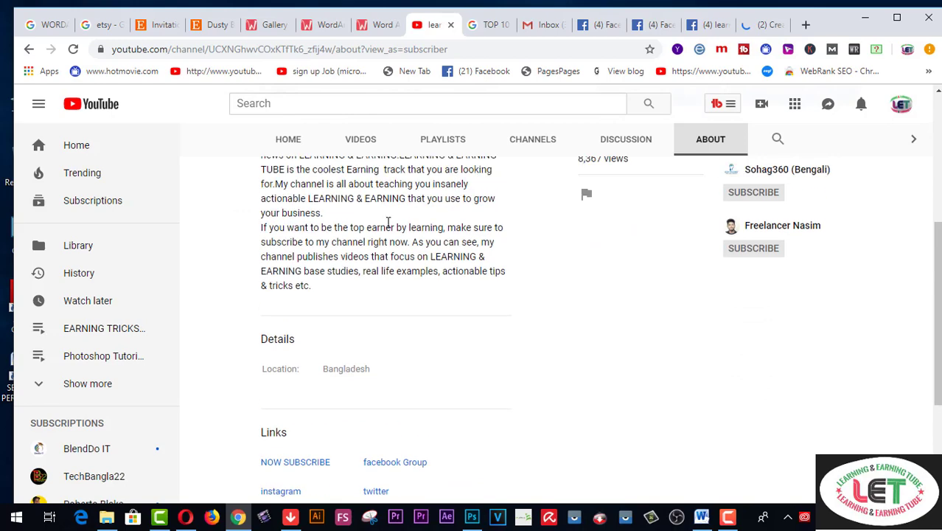
left_click(371, 143)
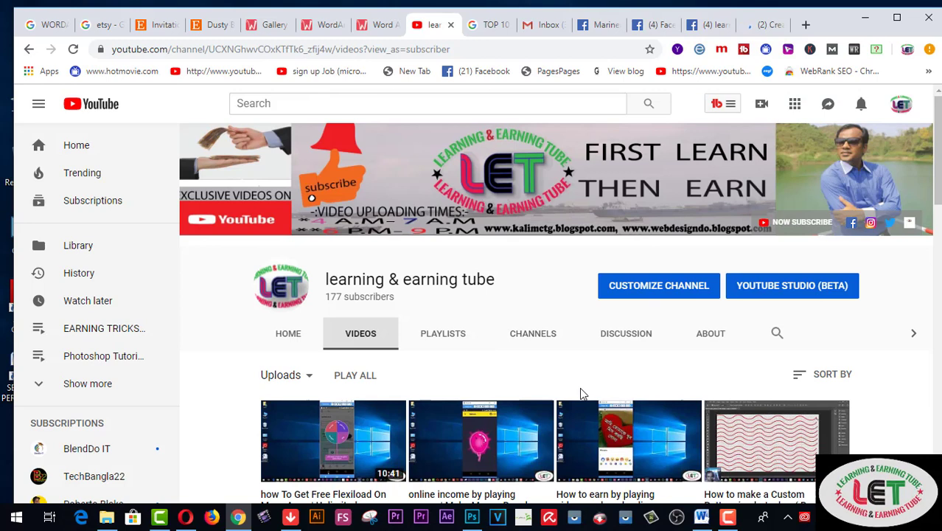
left_click(455, 337)
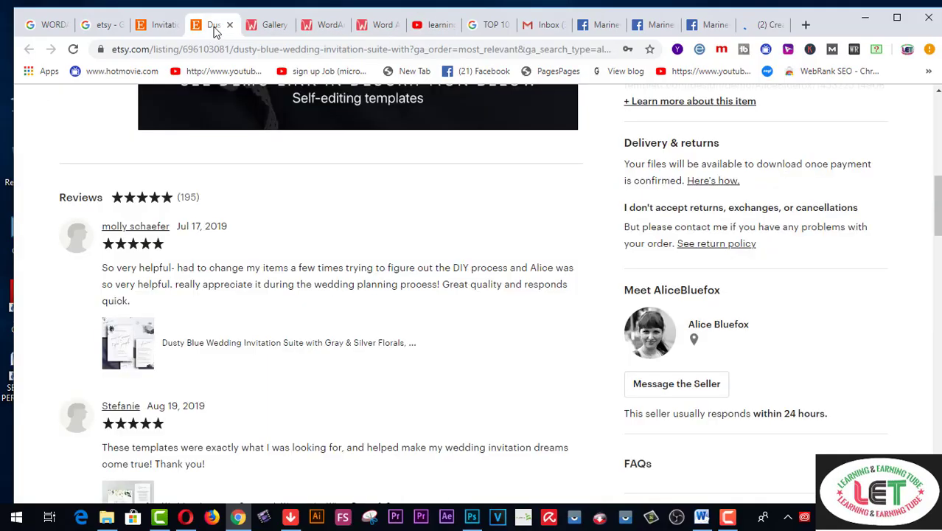
Review the Dusty Blue Wedding Invitation Suite listing on Etsy, then browse the Jewelry & Accessories, Craft Supplies & Tools and Home & Living categories
scroll(447, 331, "up", 1)
scroll(447, 331, "up", 10)
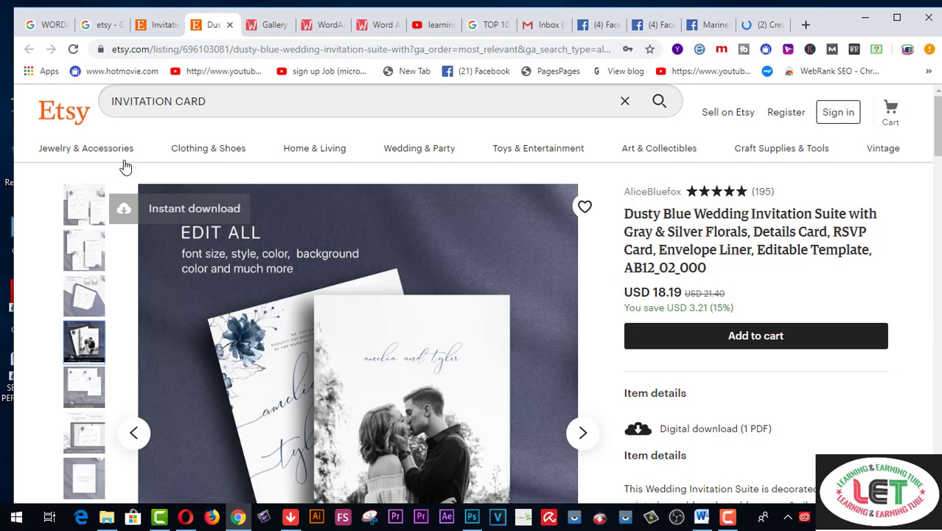
mouse_move(126, 167)
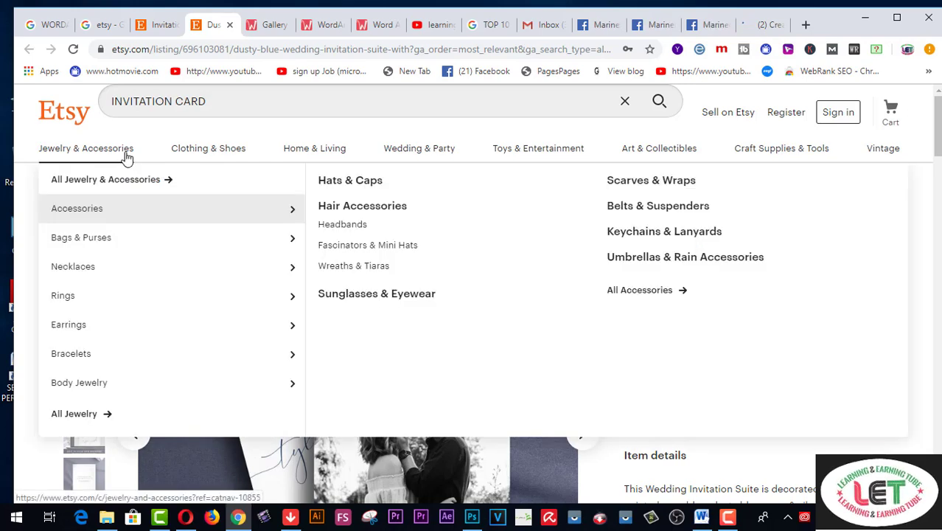
left_click(126, 152)
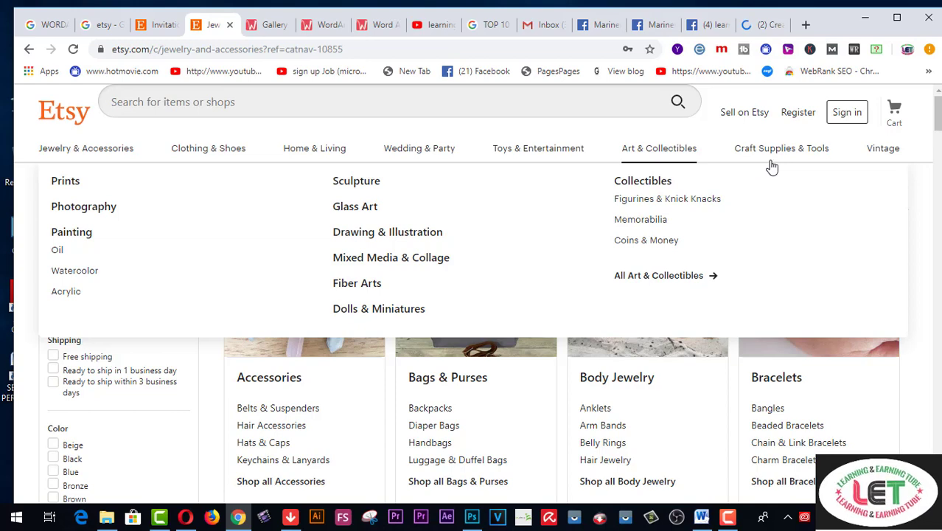
mouse_move(784, 166)
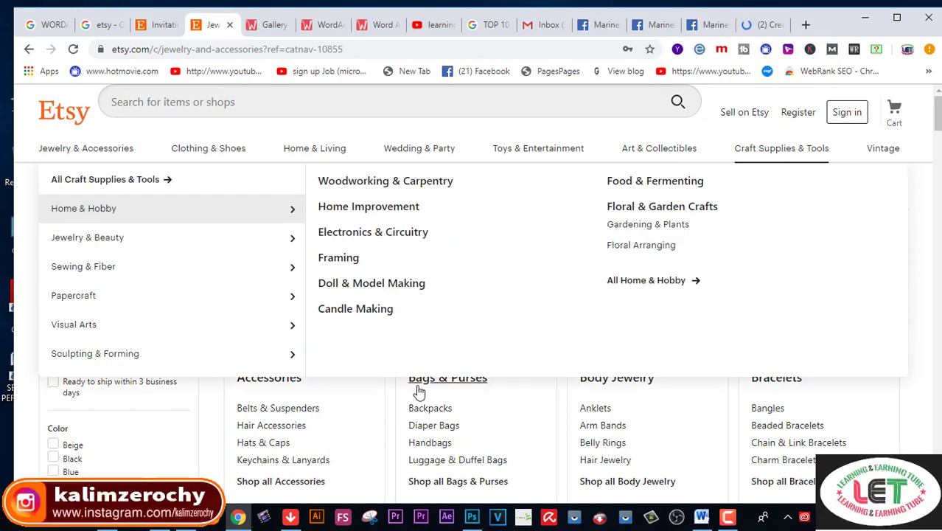
mouse_move(324, 164)
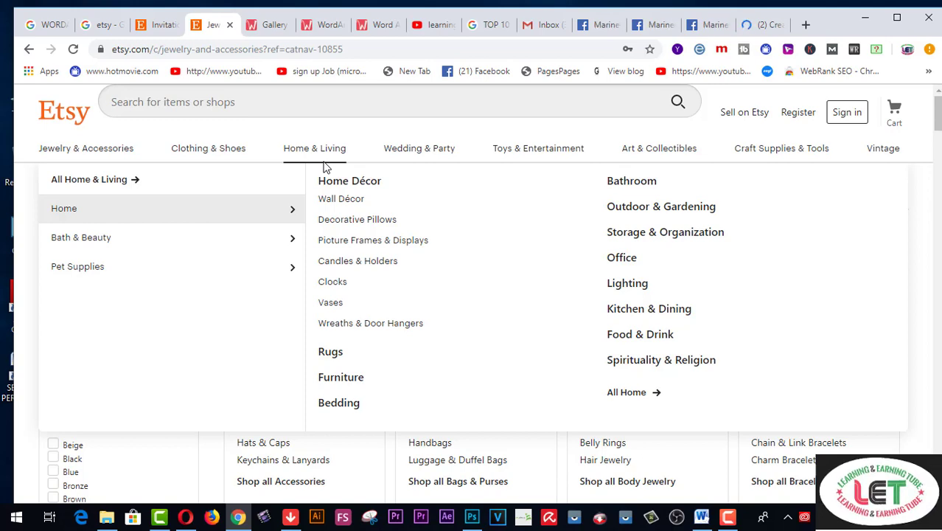
Examine the WordArt.com home page, including its features, word cloud products and user testimonials
left_click(341, 33)
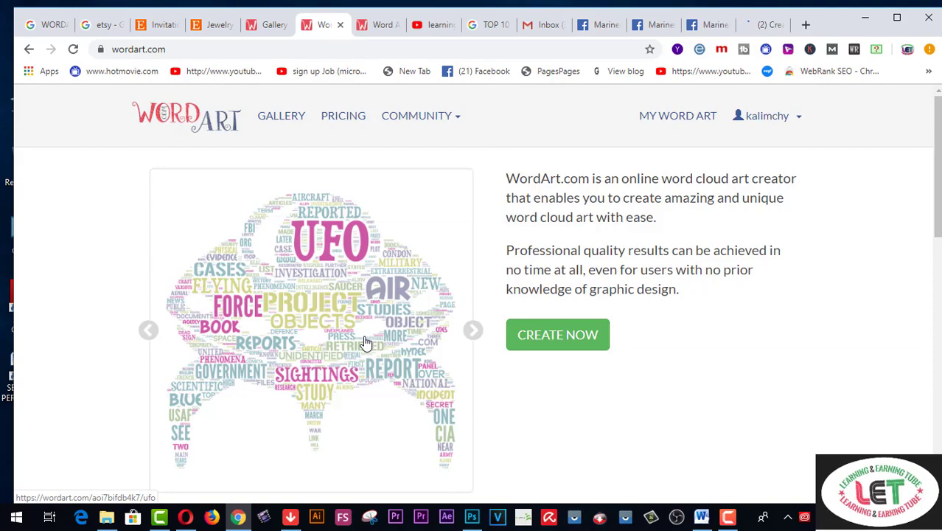
scroll(366, 343, "down", 4)
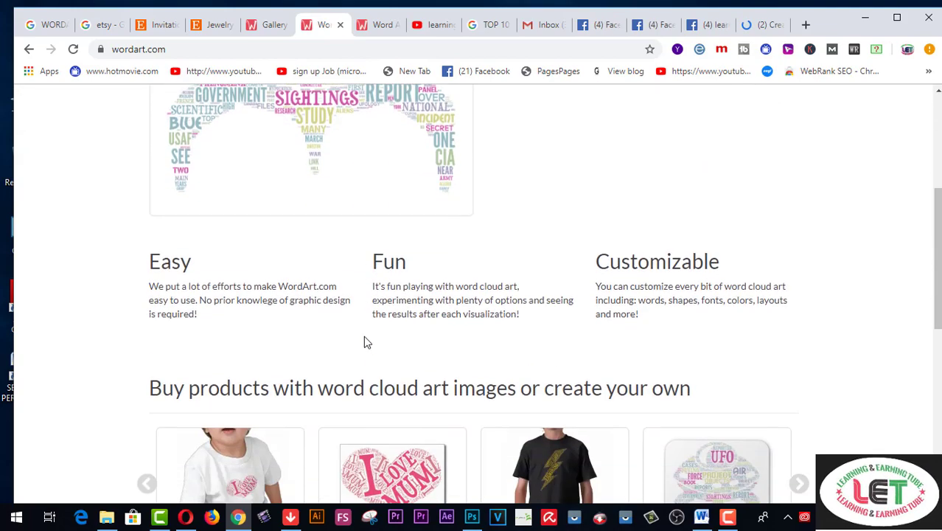
scroll(366, 343, "down", 7)
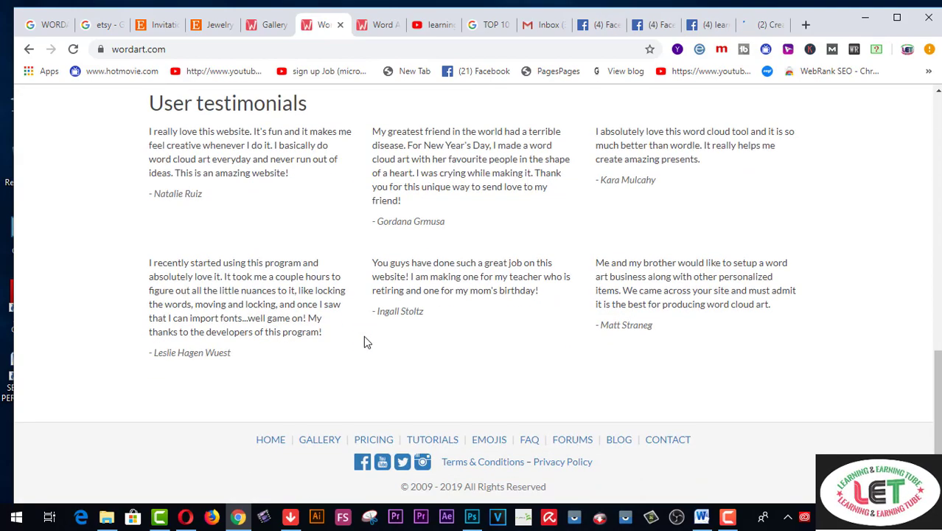
scroll(365, 341, "up", 4)
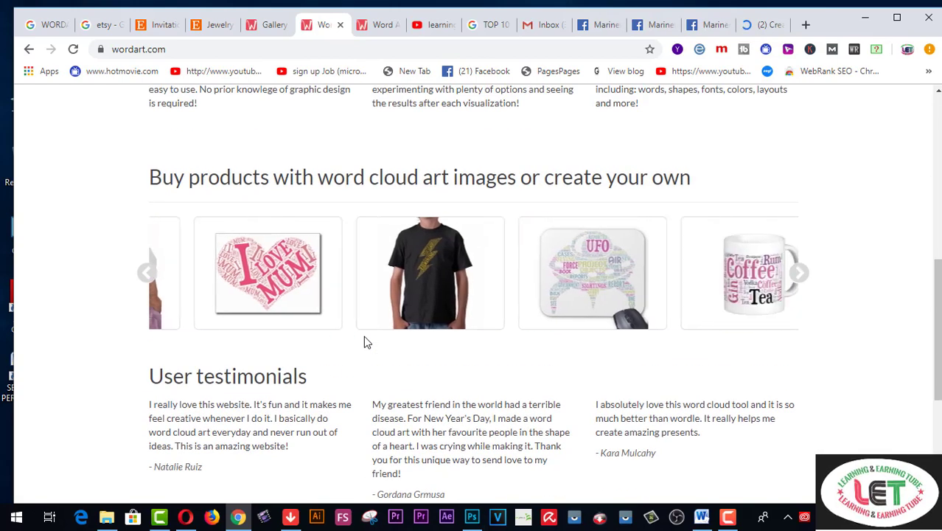
scroll(364, 341, "up", 1)
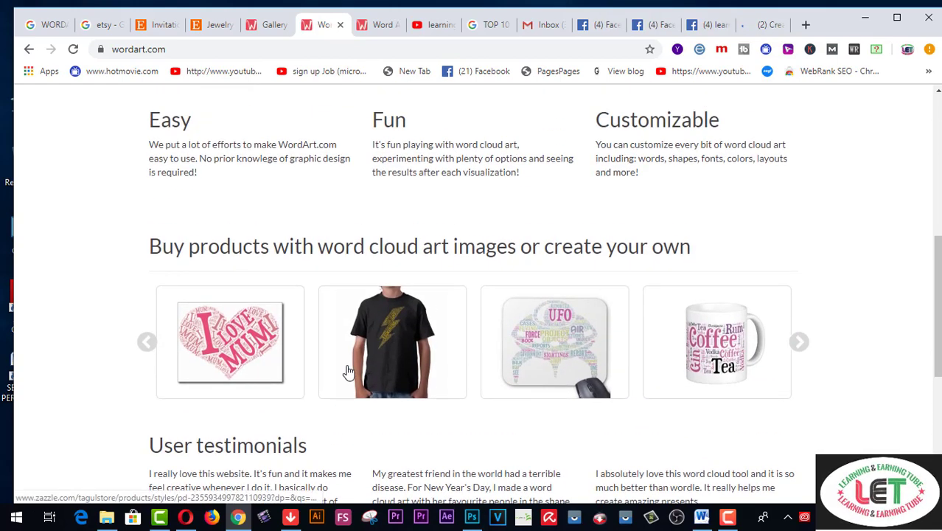
scroll(347, 372, "up", 3)
scroll(348, 372, "up", 3)
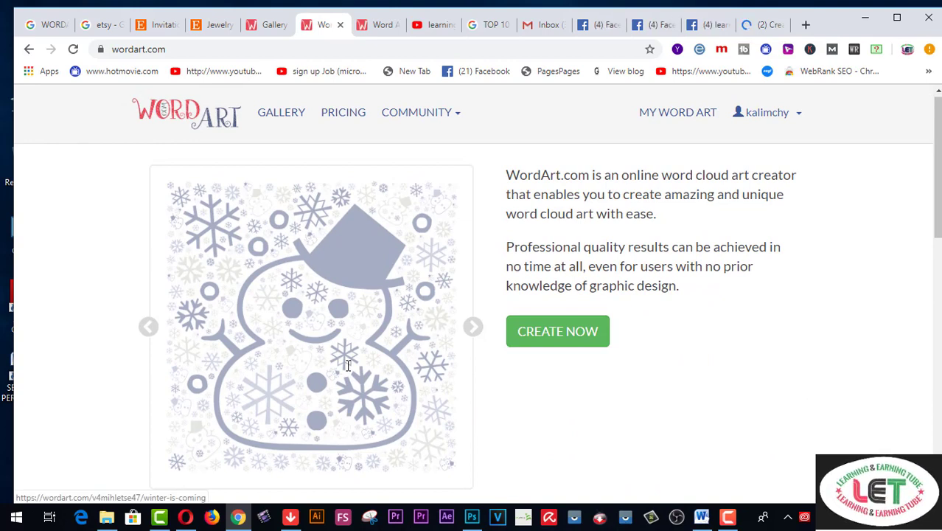
Create a new word art from the My Word Art list, after viewing the existing Word Art LOVE INVITATION CARD design
left_click(571, 341)
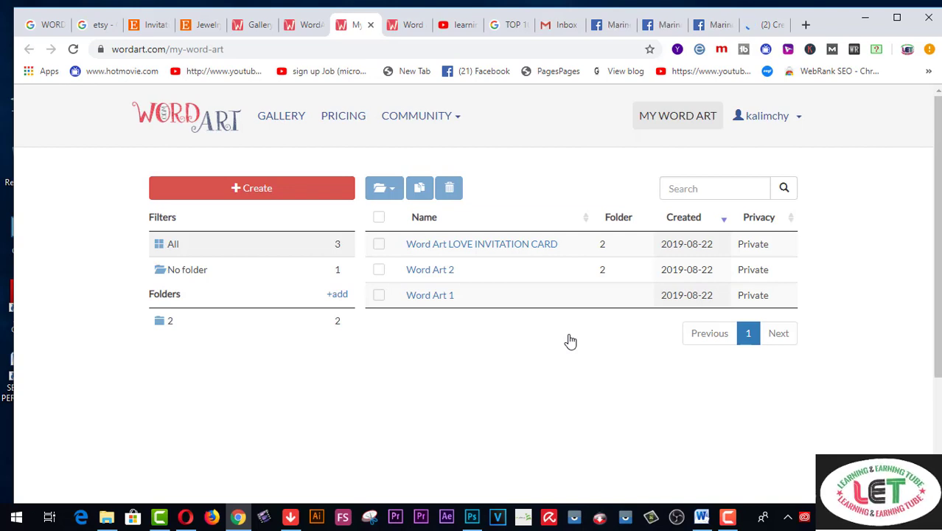
left_click(404, 32)
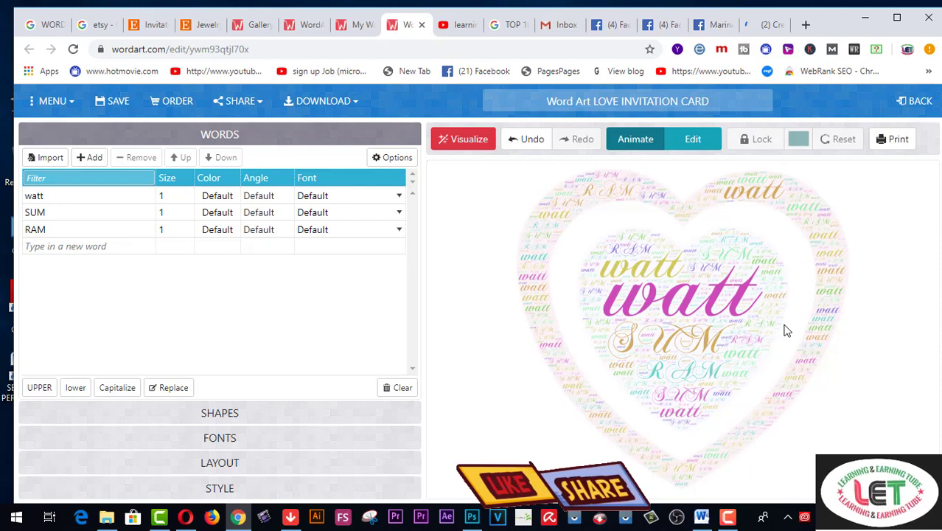
left_click(362, 24)
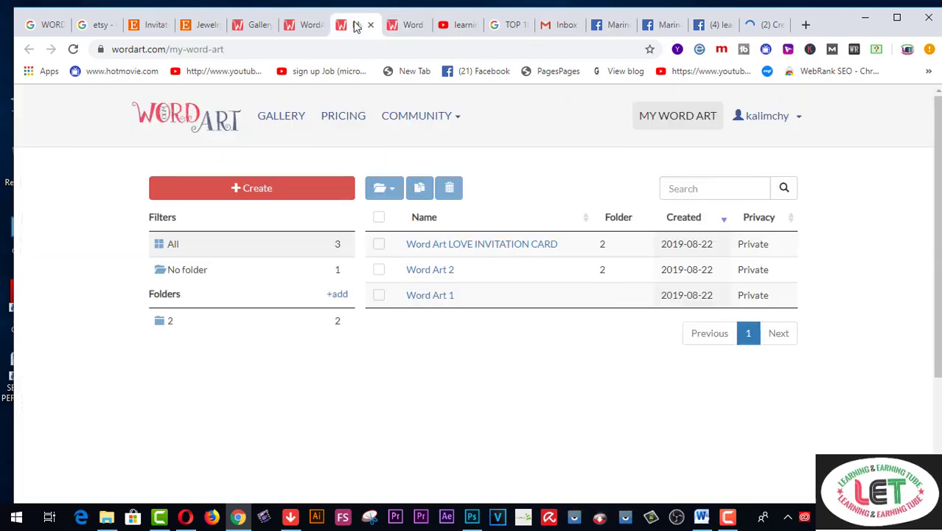
left_click(266, 194)
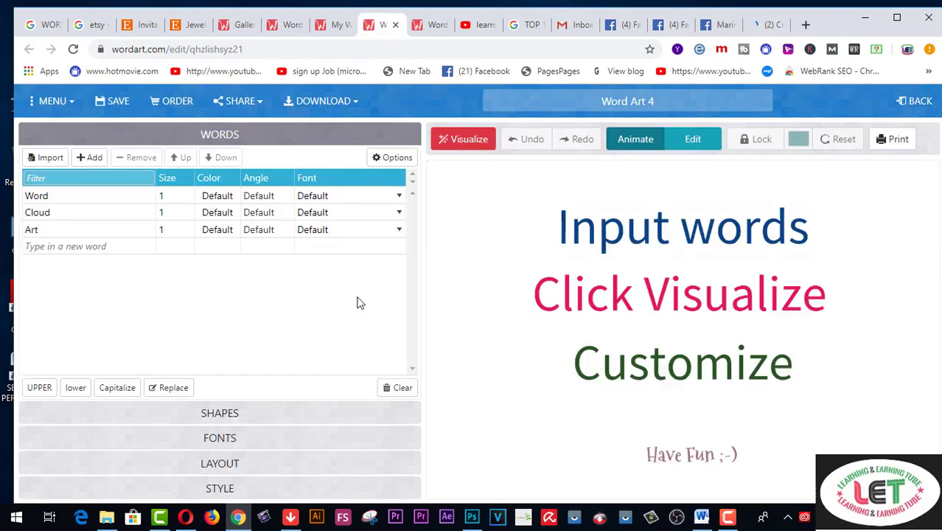
Filter the new design's word list by WATT, checking the words in the LOVE INVITATION CARD design for reference
left_click(57, 179)
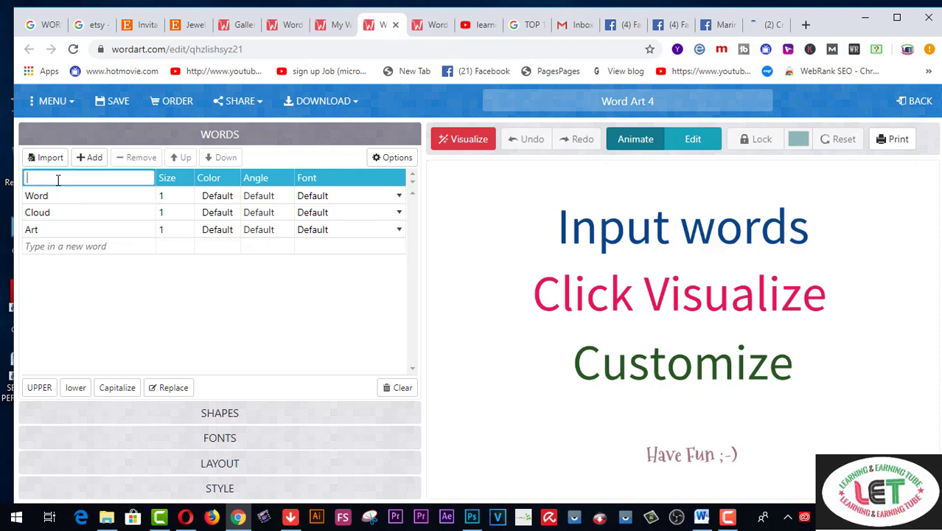
type("WAT")
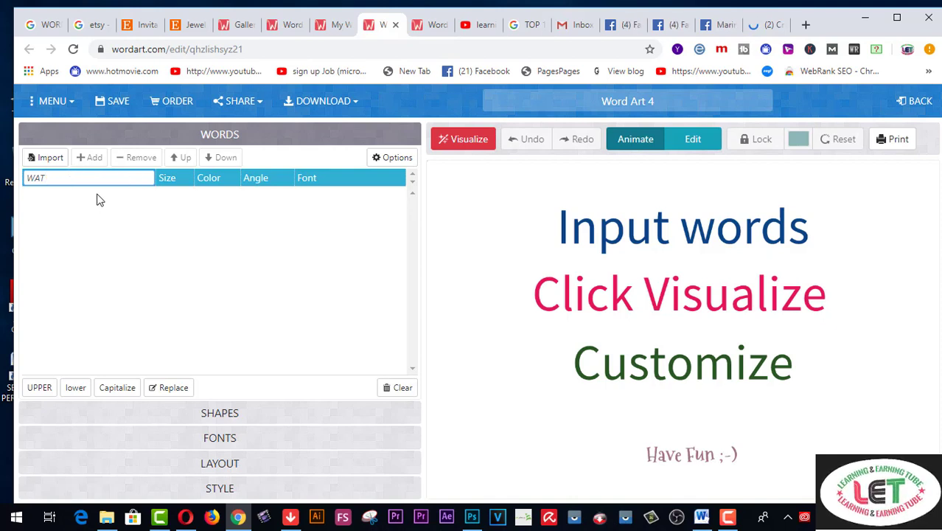
left_click(434, 26)
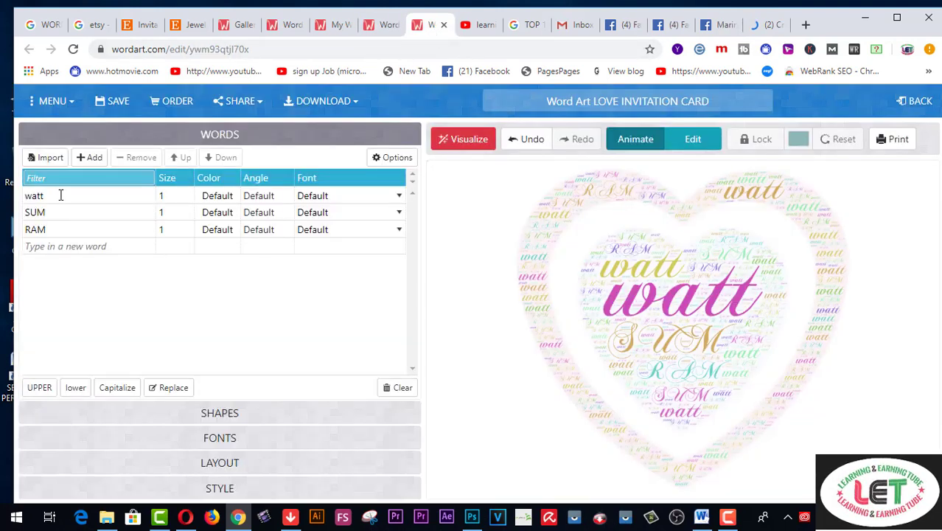
left_click(60, 194)
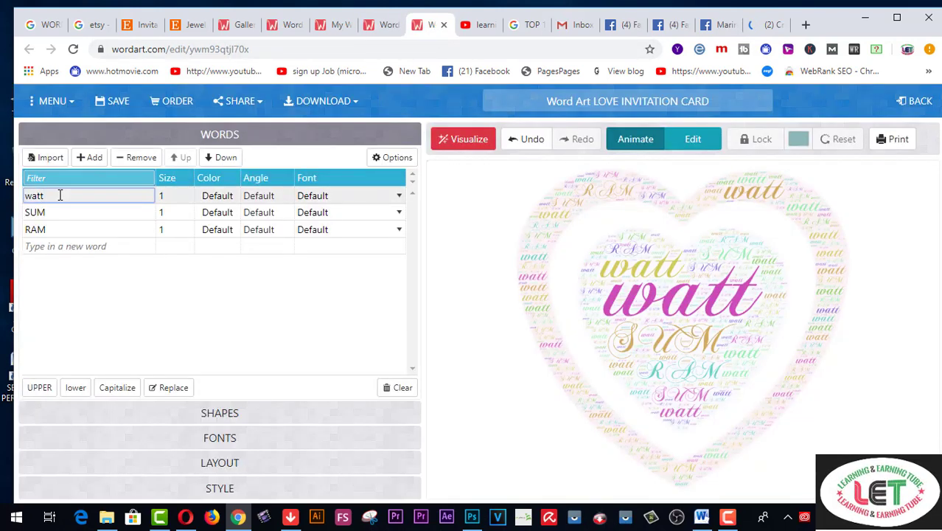
key("ctrl+shift+Tab")
left_click(60, 179)
type("TT")
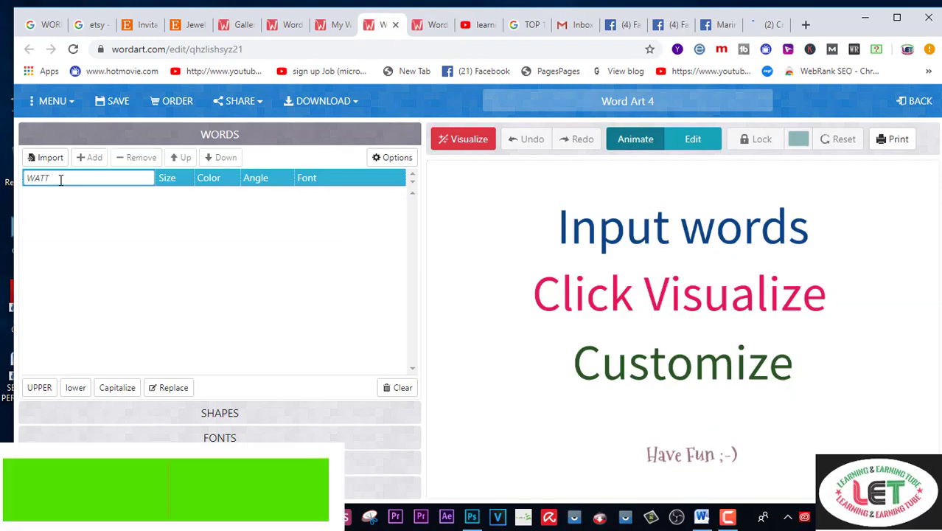
Apply the light purple heart with the pink heart outline as the word cloud's shape and visualize it, dismissing the video downloader's popup
left_click(226, 415)
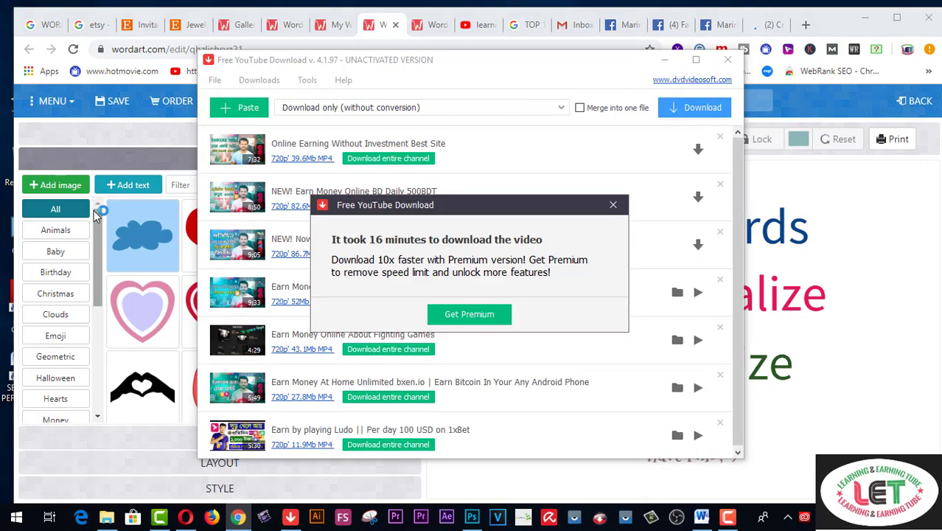
left_click(613, 204)
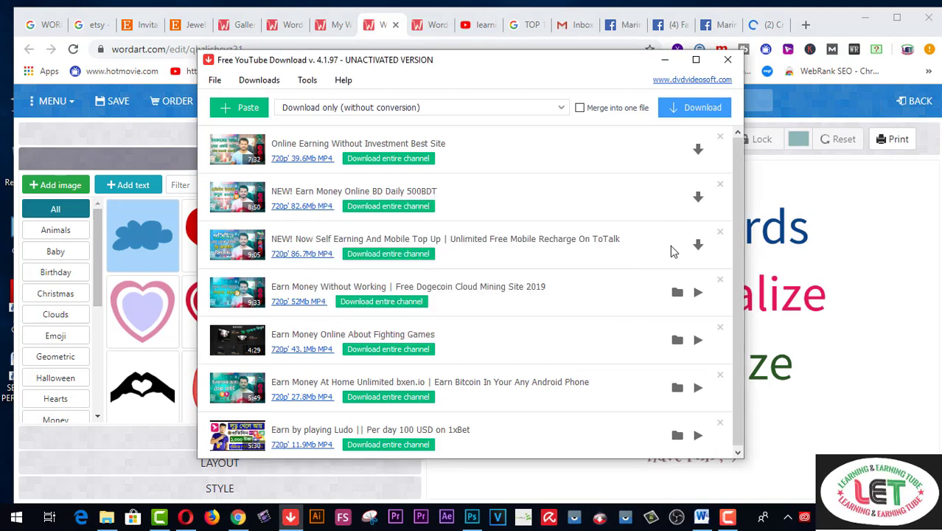
left_click(900, 193)
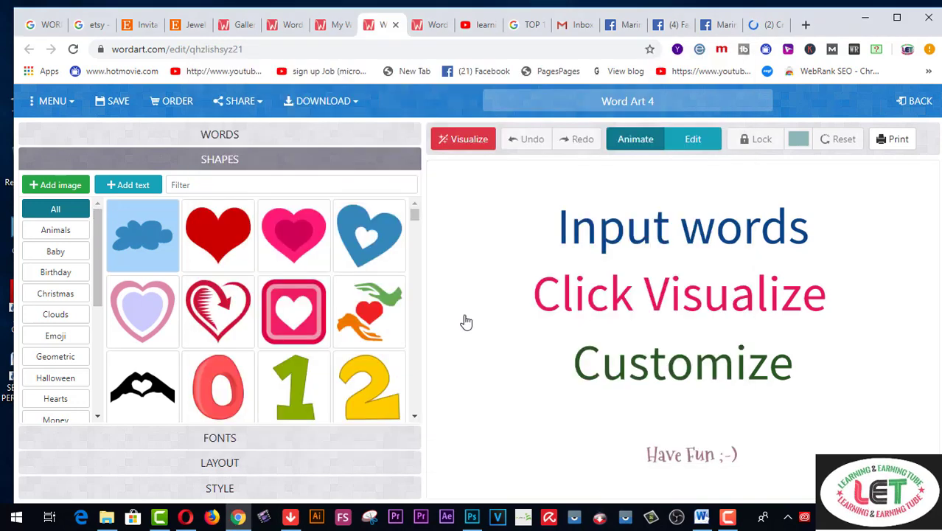
left_click(136, 317)
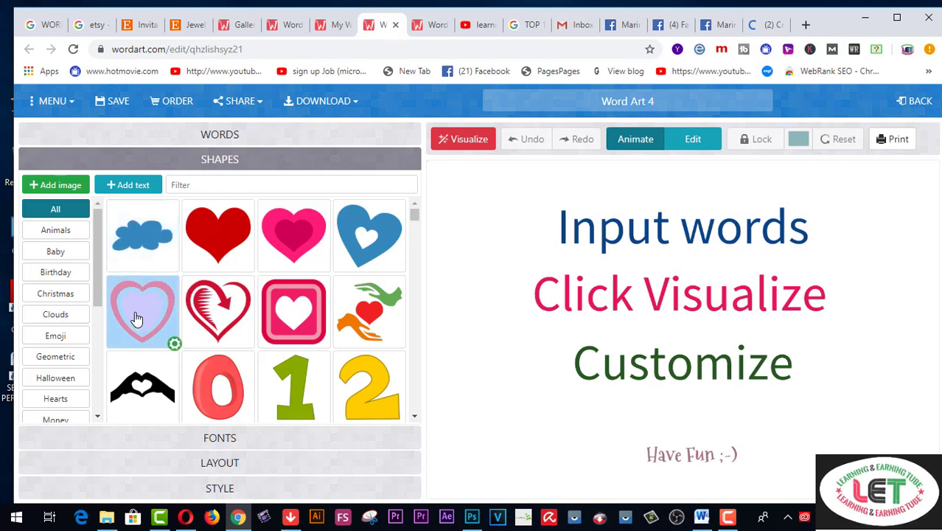
left_click(457, 144)
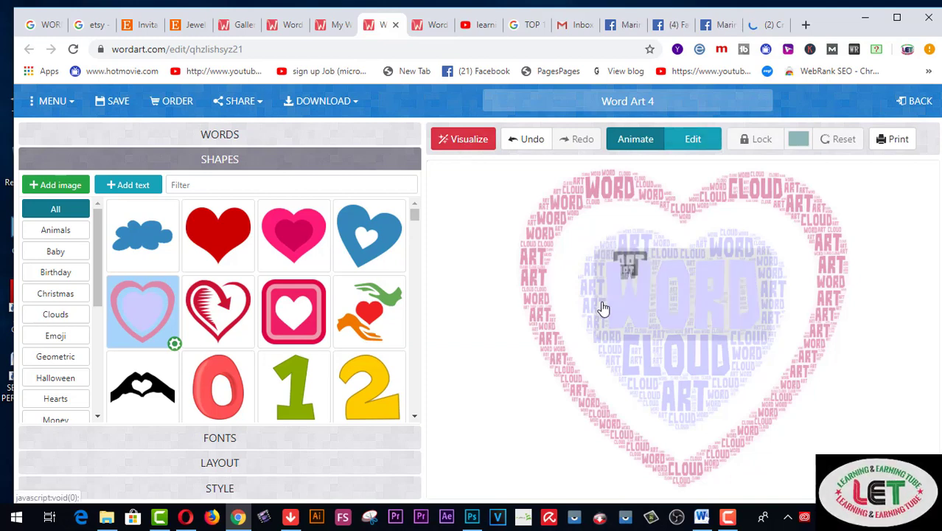
Set the word cloud's font to Chopin Script and visualize the design again
left_click(208, 440)
scroll(247, 396, "up", 3)
scroll(247, 397, "up", 15)
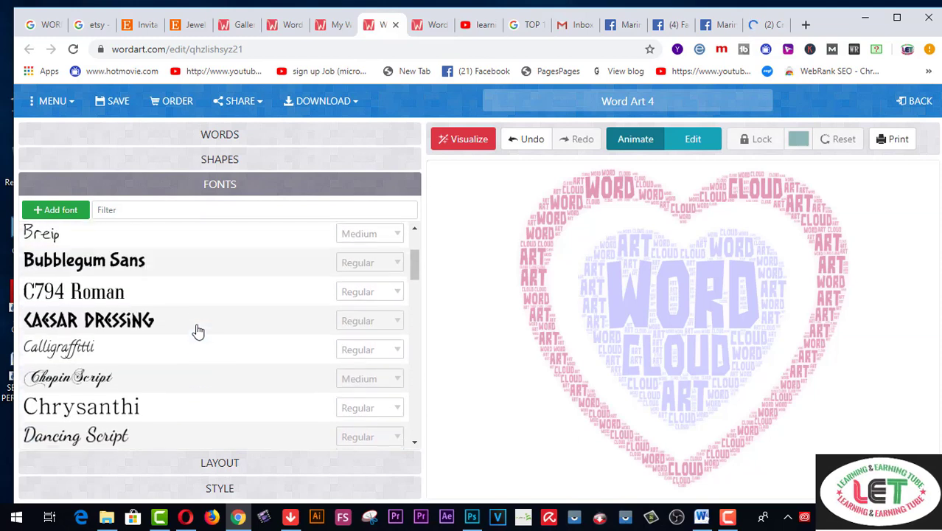
scroll(196, 331, "up", 2)
scroll(196, 331, "down", 2)
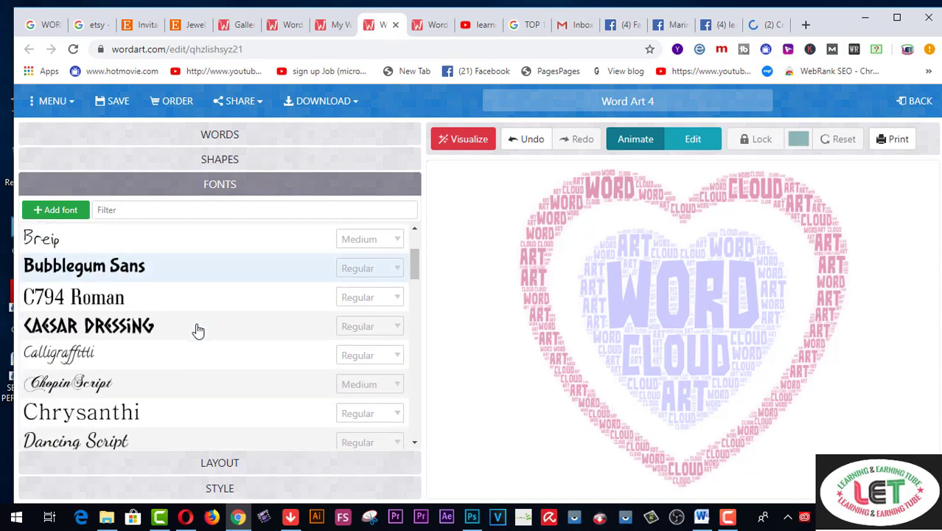
left_click(104, 383)
left_click(457, 144)
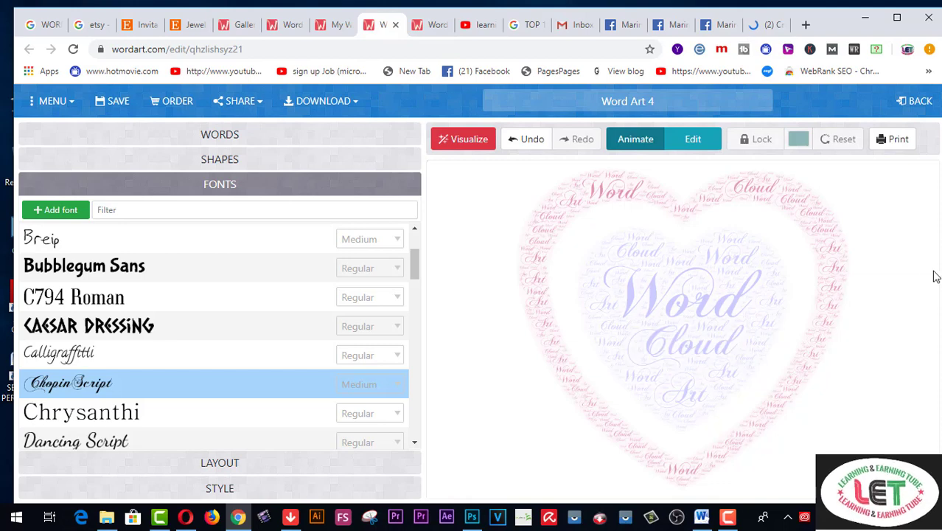
Browse the remaining fonts and the layout options, and visualize the design again with the Horizontal layout
scroll(247, 390, "down", 2)
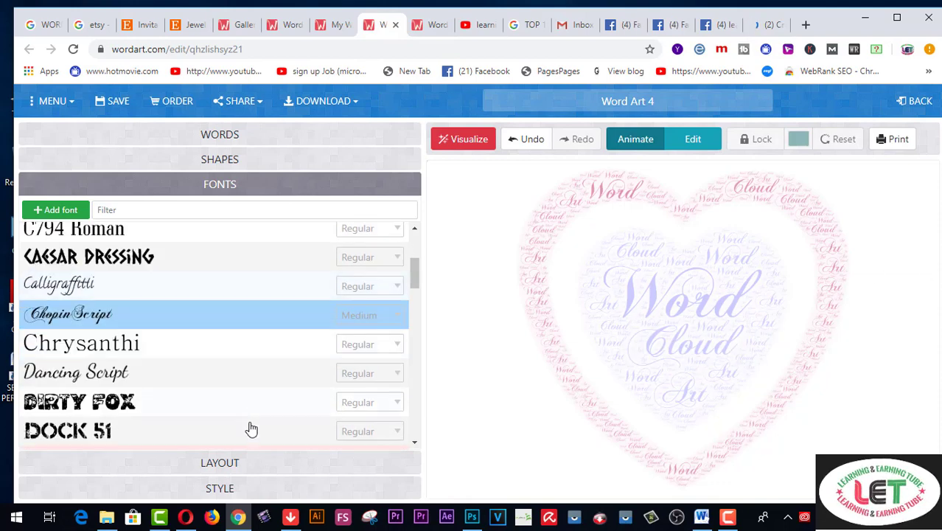
left_click(221, 465)
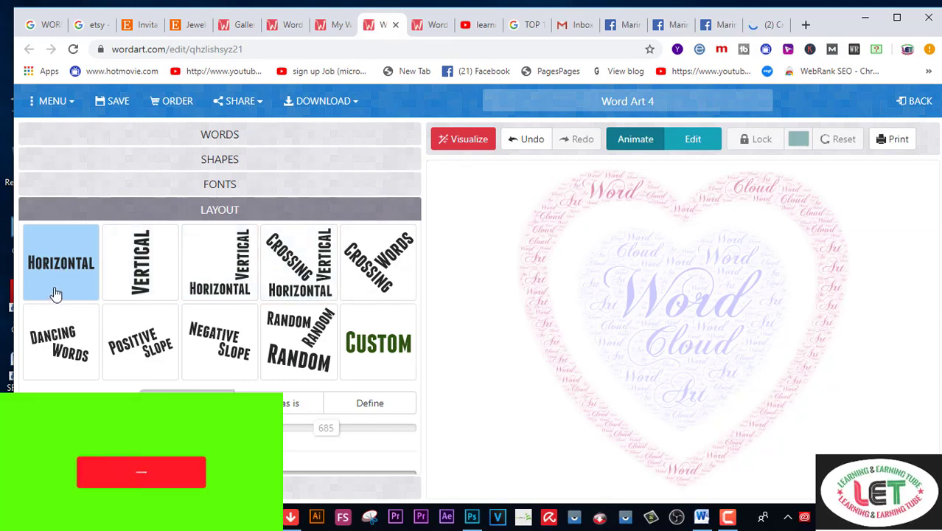
left_click(464, 141)
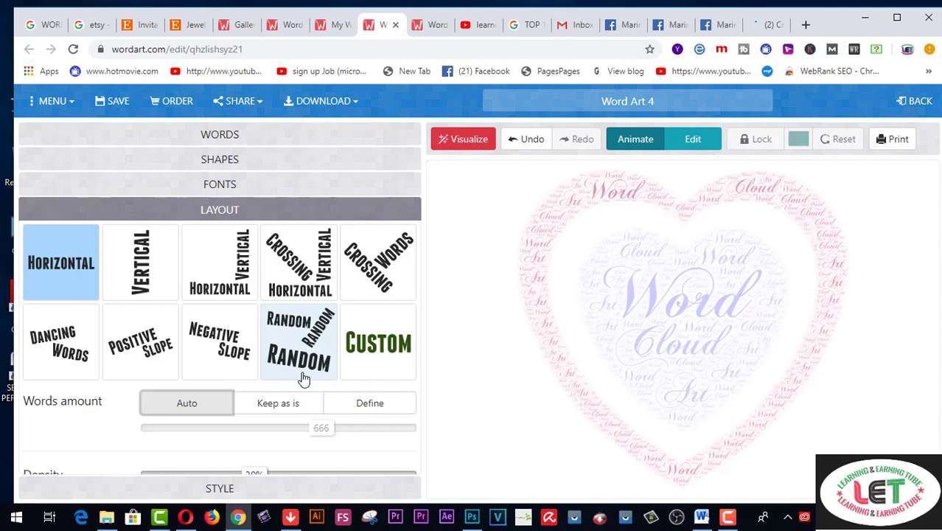
Switch the words colors to Custom and add orange #ffa637, blue #376fff, pink #ff37a2, purple #d037ff and bright green to the palette
left_click(230, 493)
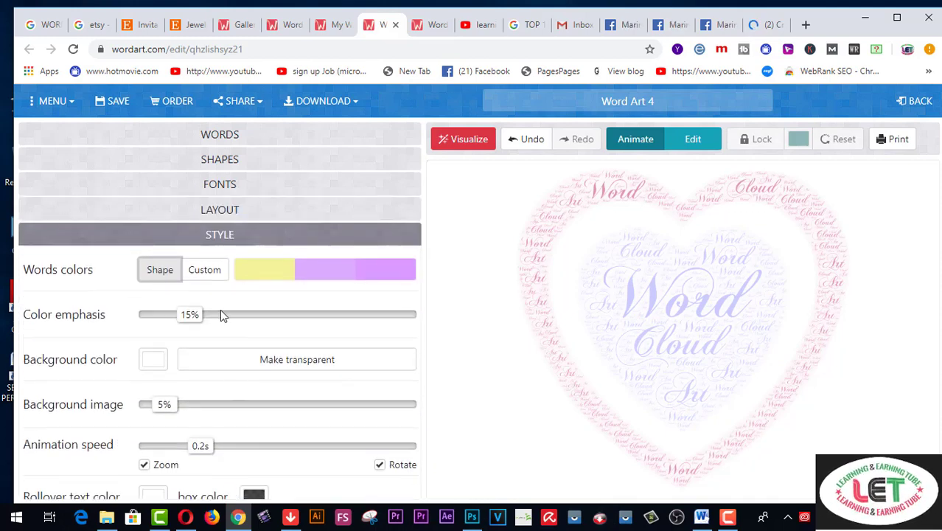
left_click(206, 273)
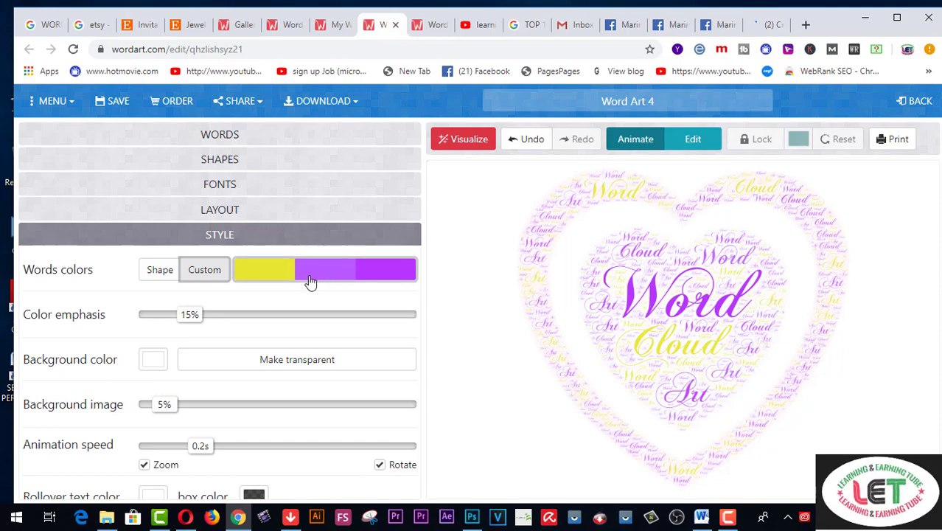
left_click(281, 281)
left_click(404, 291)
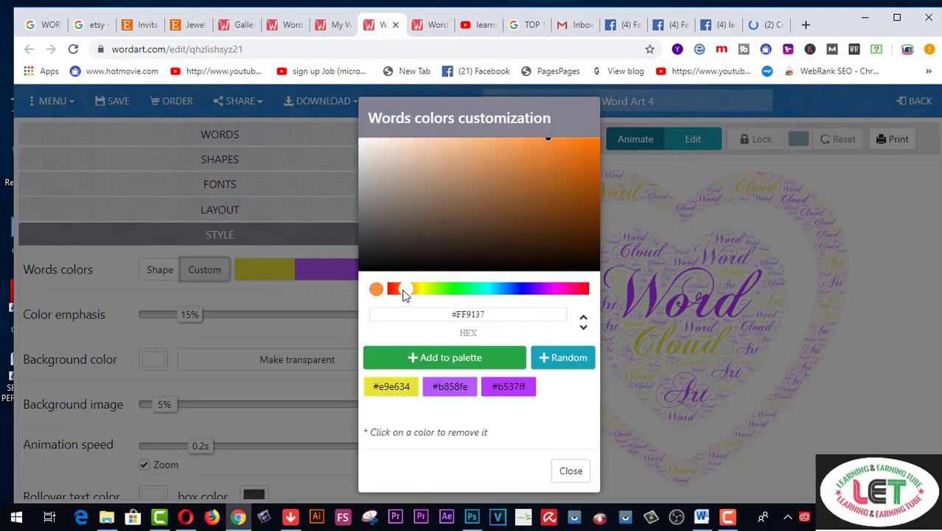
left_click_drag(404, 291, 409, 292)
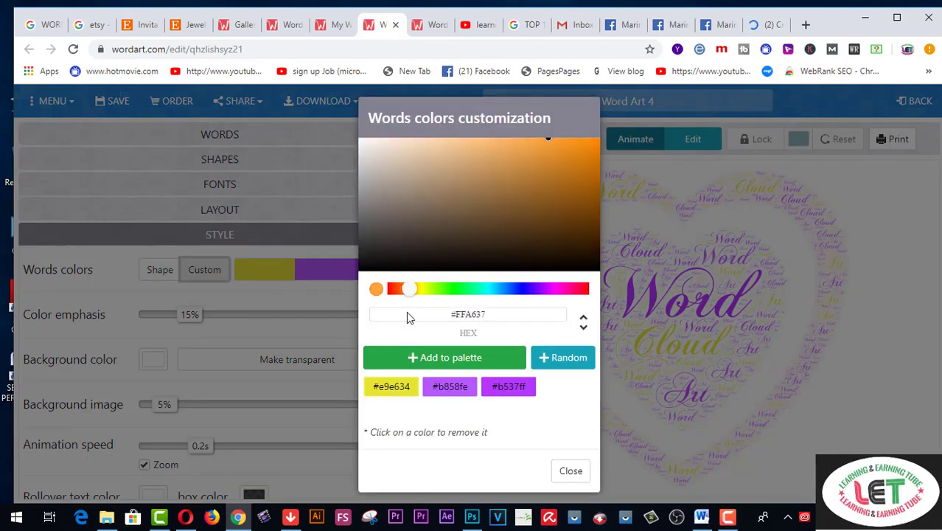
left_click(411, 360)
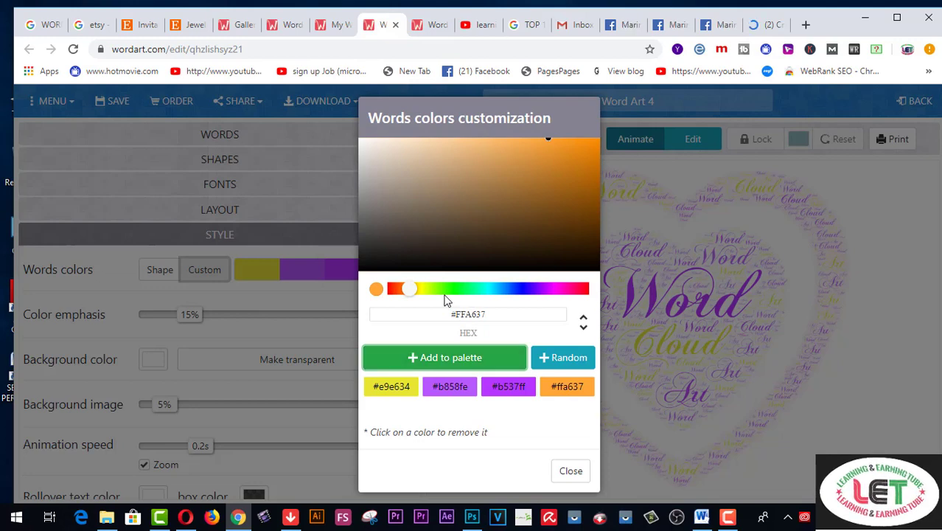
left_click_drag(413, 293, 552, 291)
left_click(465, 361)
left_click(498, 361)
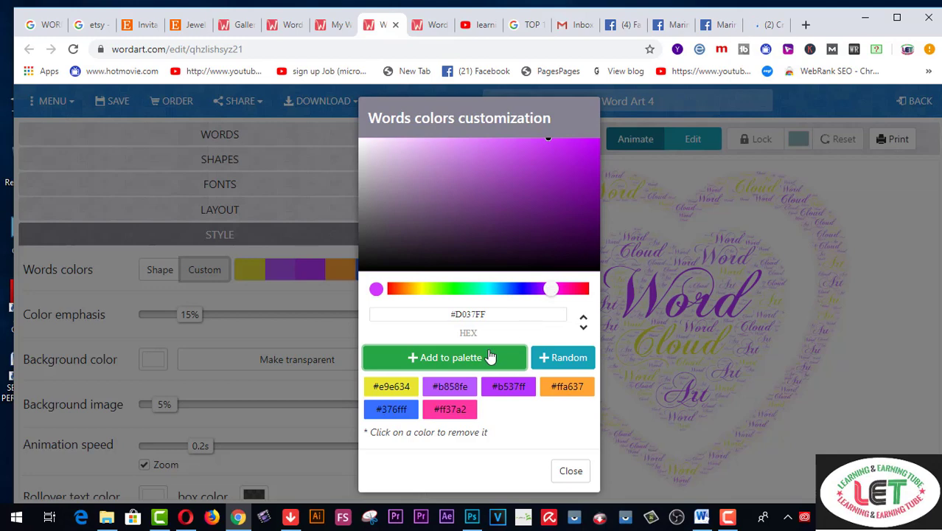
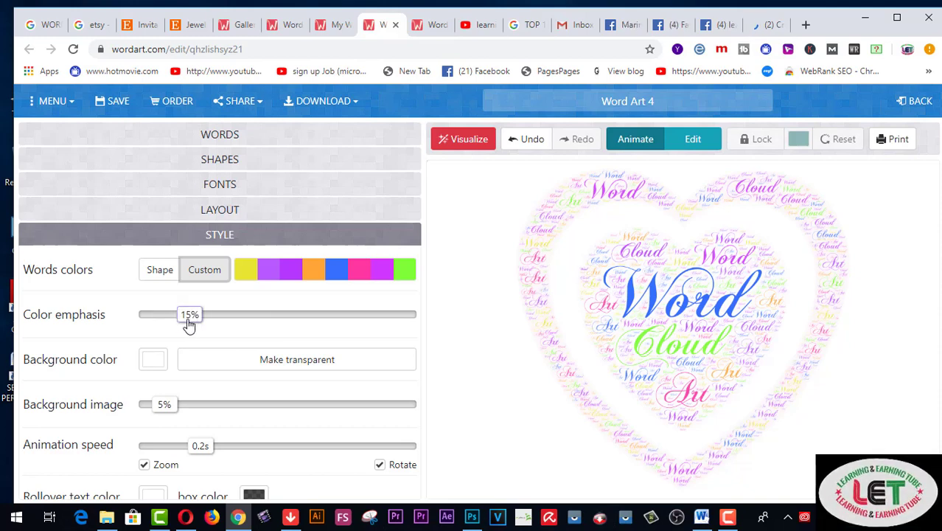
Set the background image to 15% and the animation speed to 0.19s, after trying out and undoing a transparent background
left_click(293, 367)
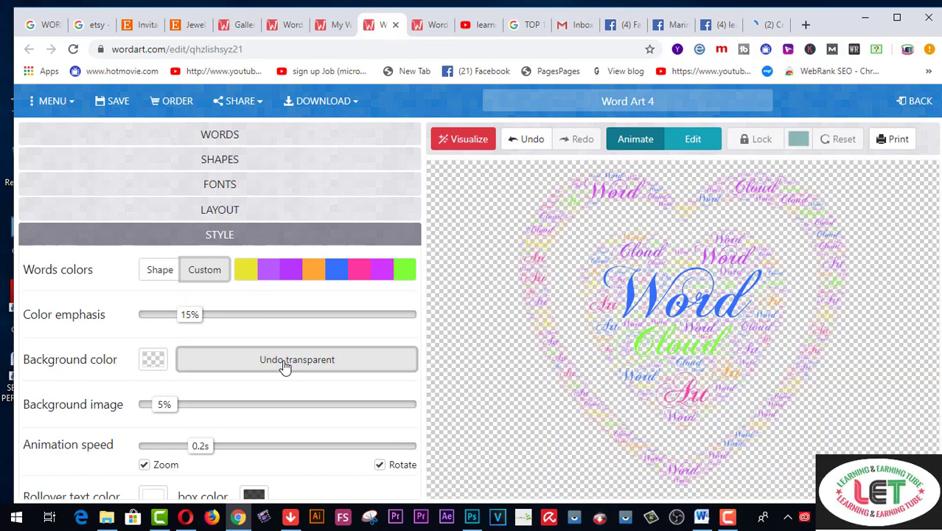
left_click(284, 367)
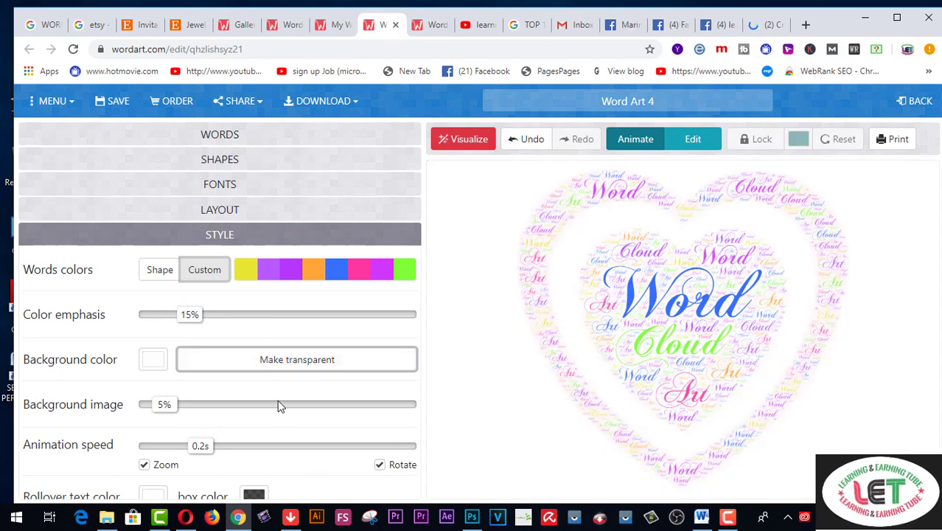
left_click_drag(172, 407, 193, 407)
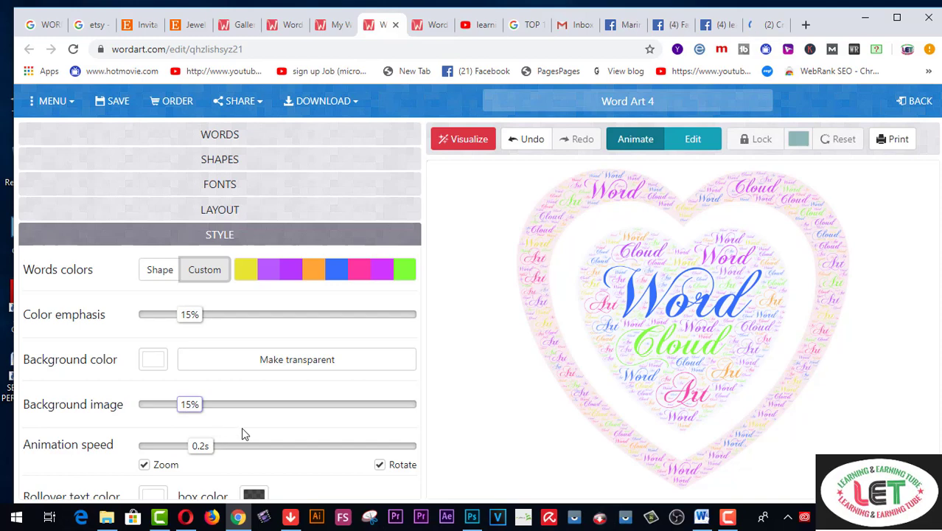
left_click_drag(200, 448, 198, 453)
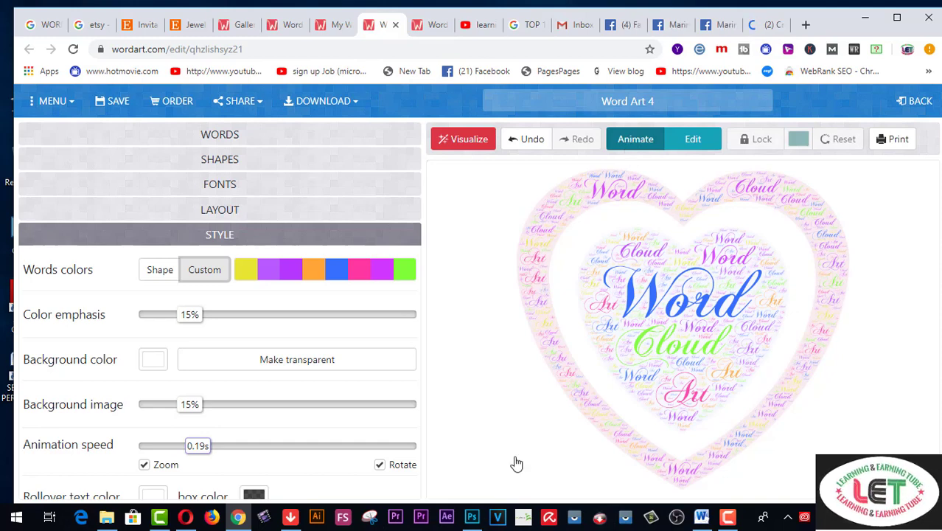
Set the rollover text color to blue and the rollover box color to red, and visualize the design again
left_click(158, 494)
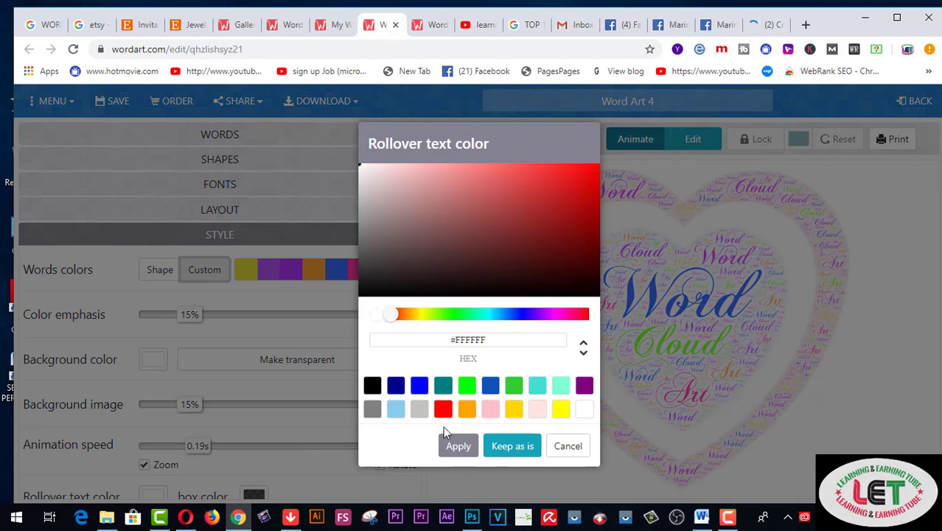
left_click(419, 384)
left_click(458, 447)
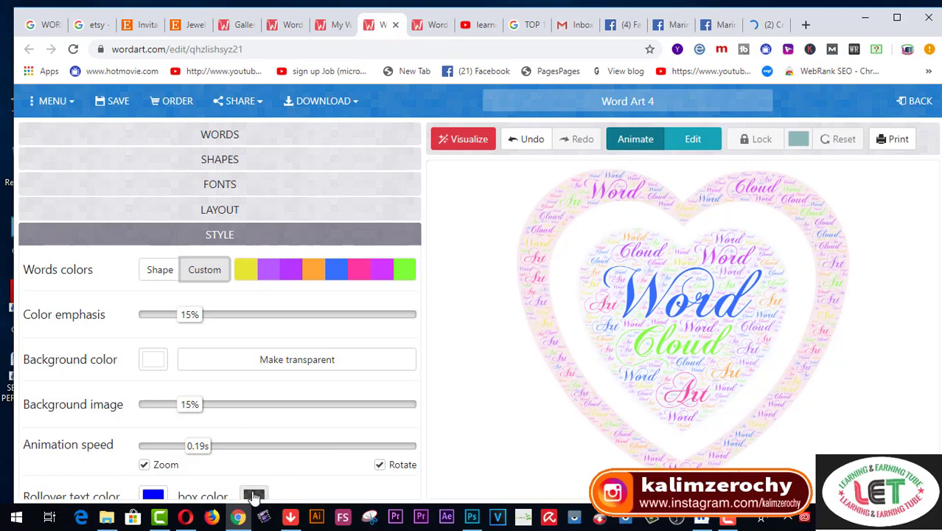
left_click(254, 496)
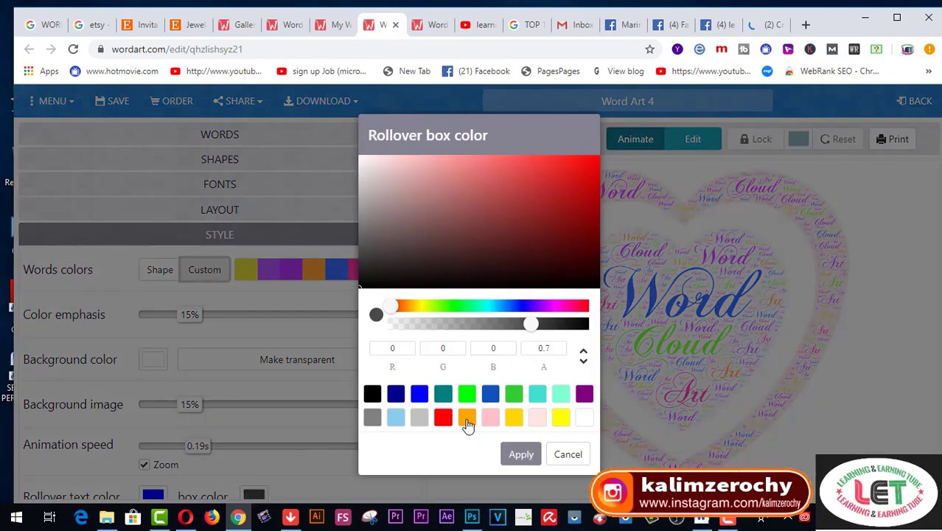
left_click(443, 418)
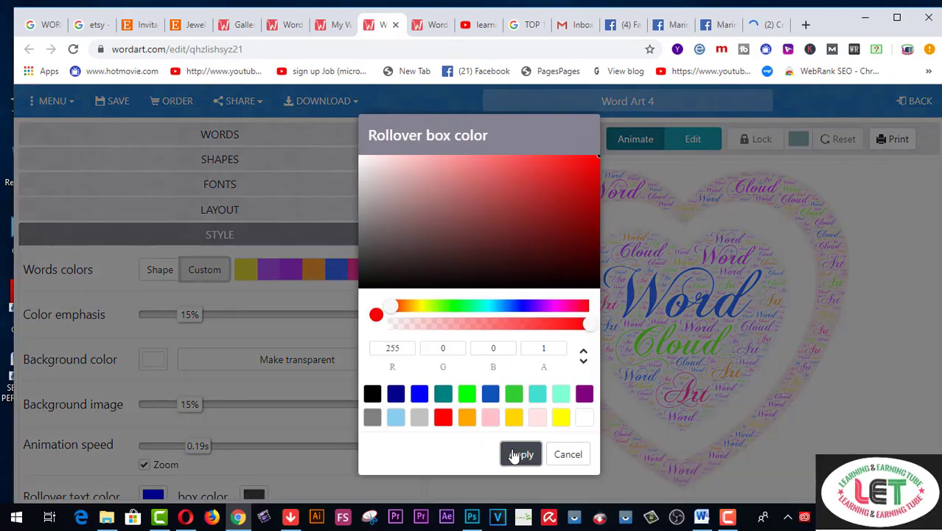
left_click(519, 454)
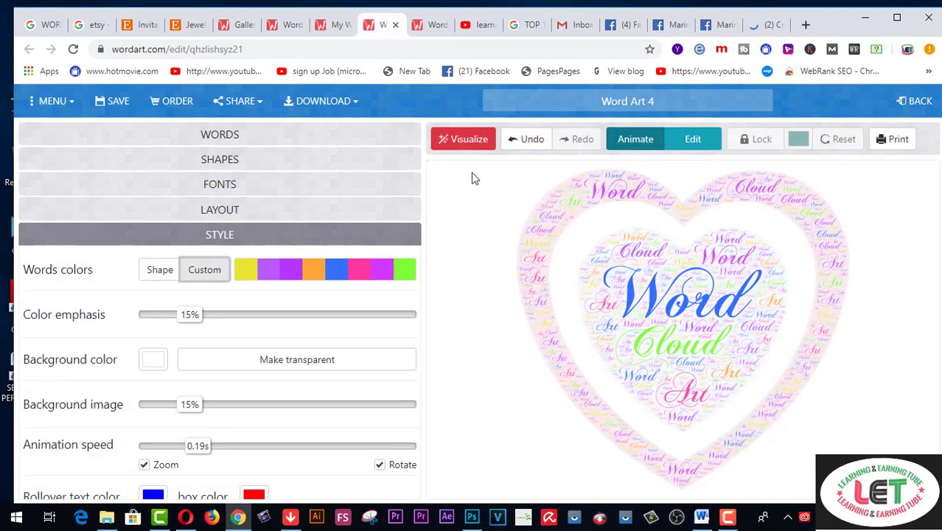
left_click(467, 140)
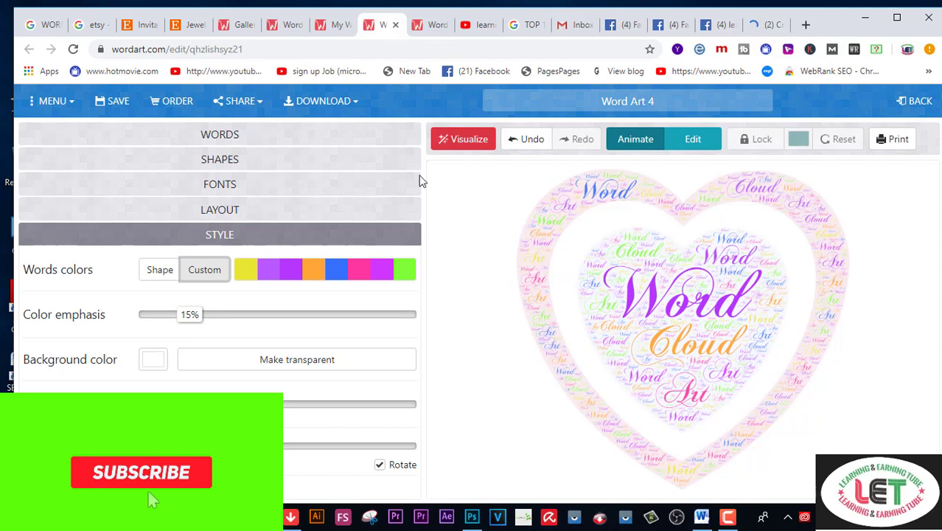
Request the HQ PNG download and view the payment options for 5 HQ downloads with Bangladesh as the country, closing the checkout without paying
left_click(356, 105)
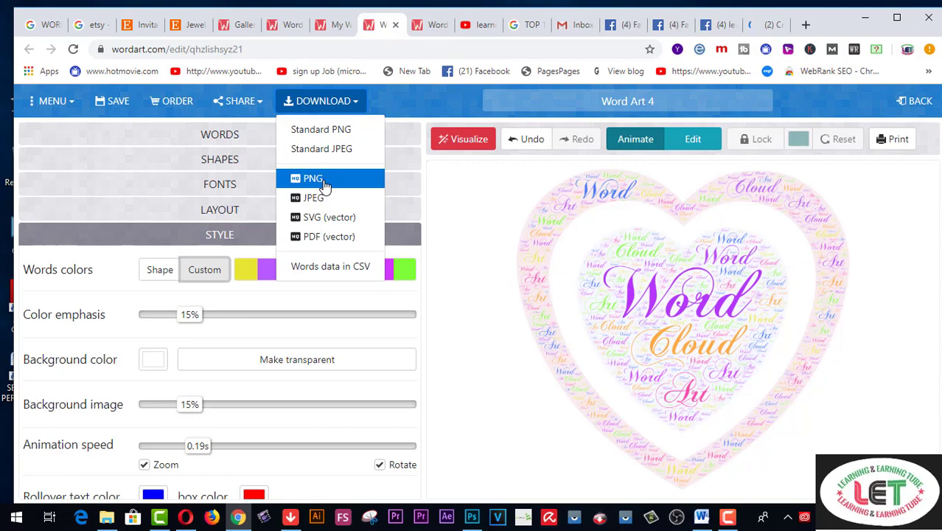
left_click(325, 186)
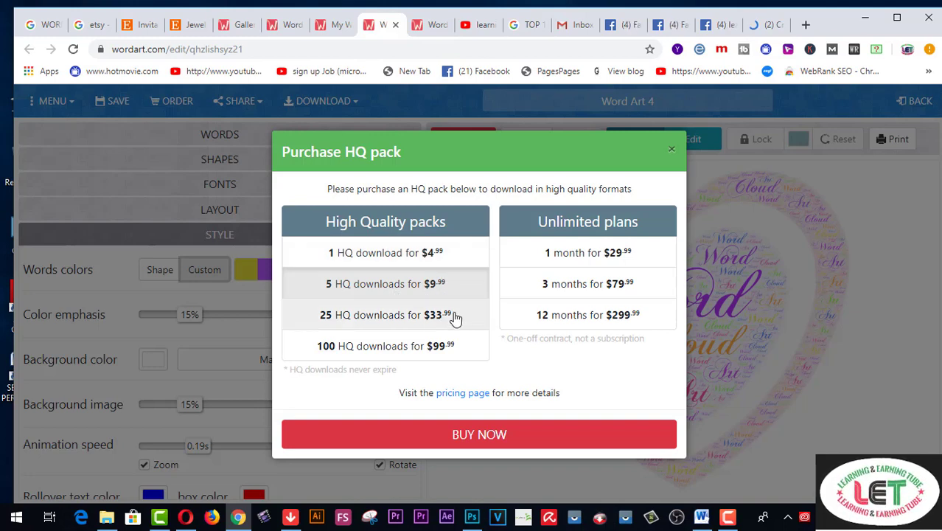
left_click(476, 440)
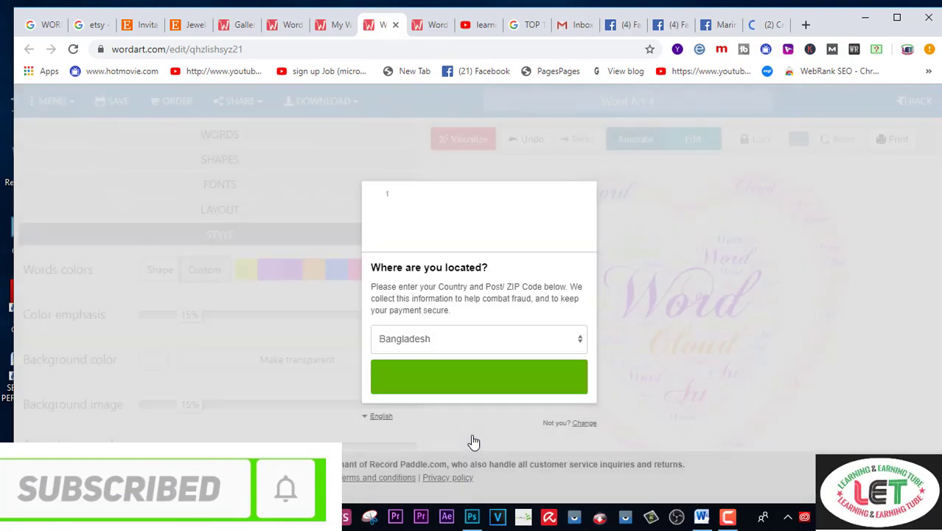
left_click(578, 340)
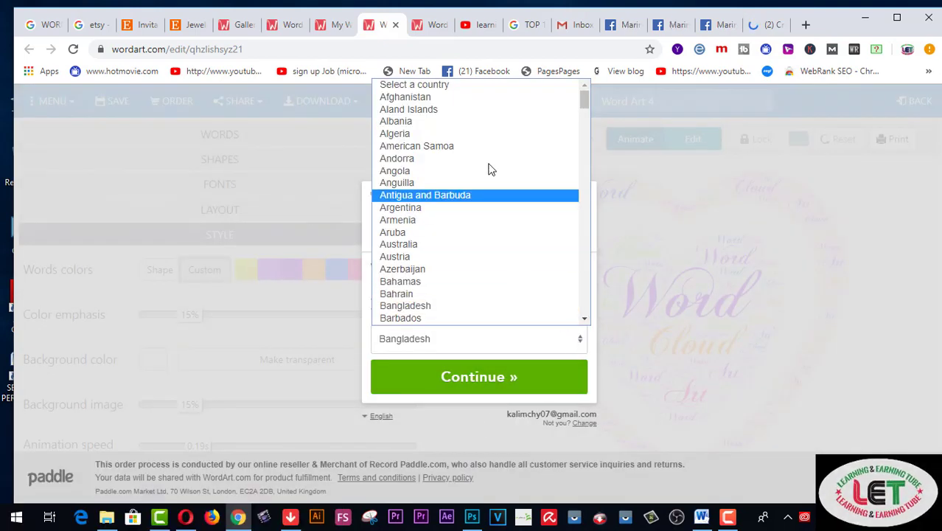
left_click(492, 343)
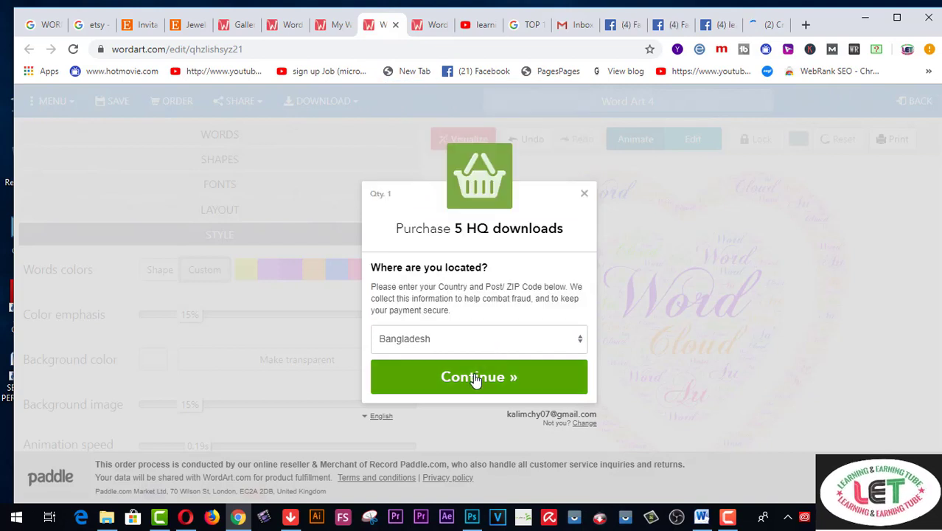
left_click(475, 379)
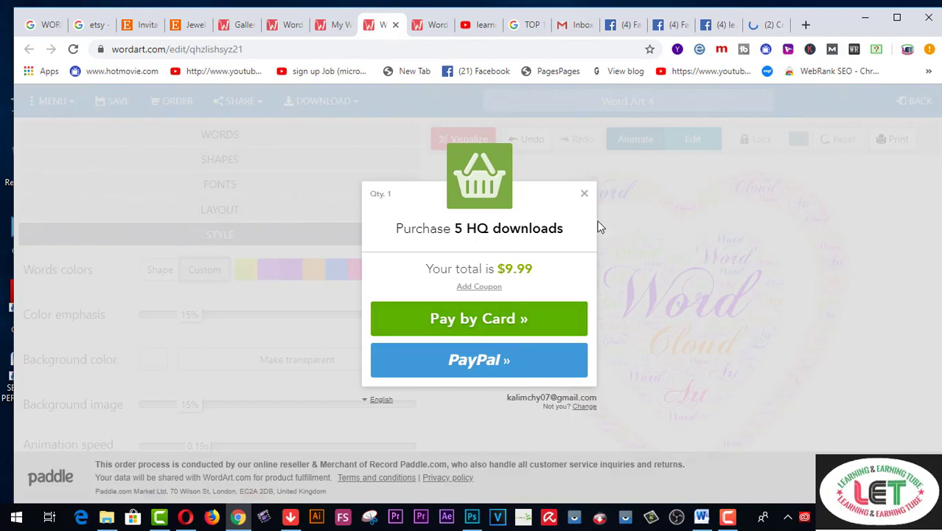
left_click(584, 195)
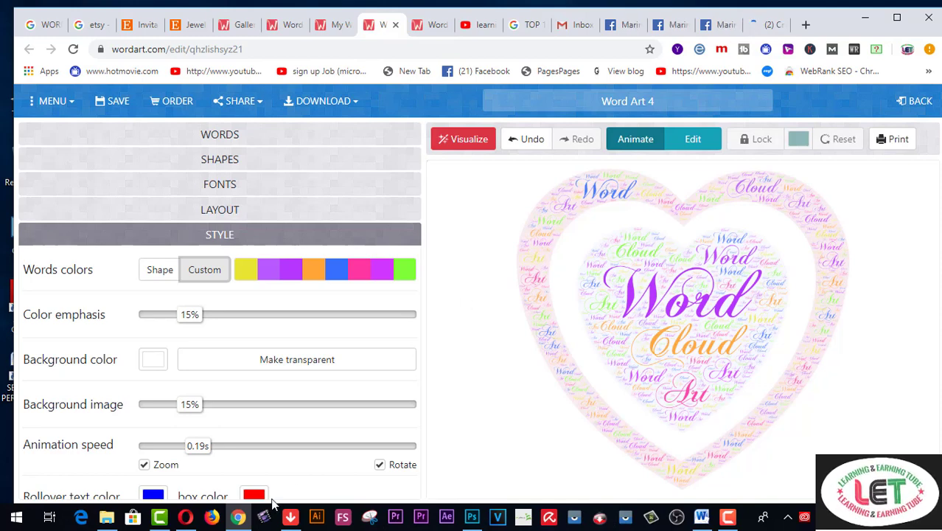
Switch to the learning & earning tube channel's playlists page on YouTube
left_click(478, 27)
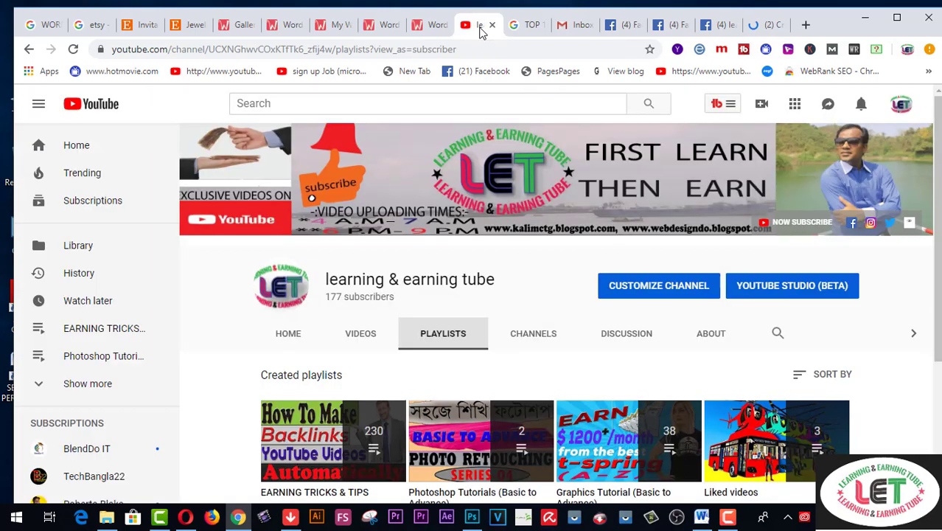